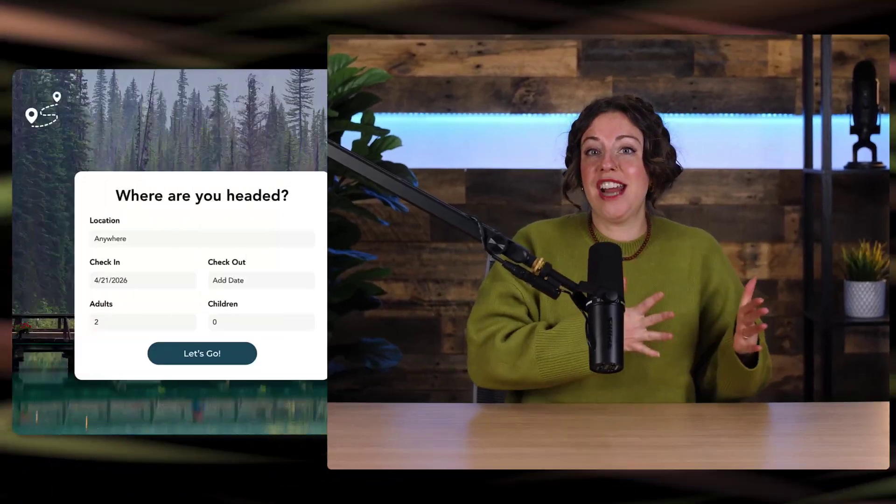
# Step: Set the booking page's check-out date to 4/25/2026 to finish the demo
pyautogui.click(302, 281)
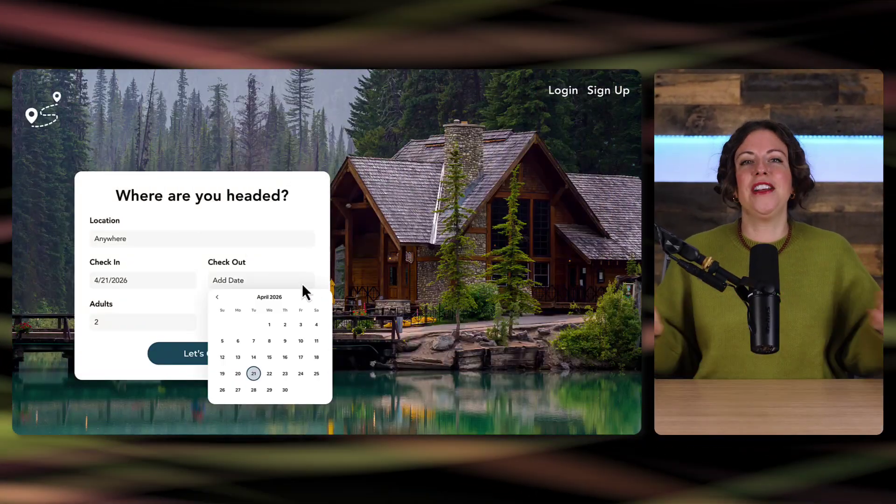
pyautogui.click(311, 374)
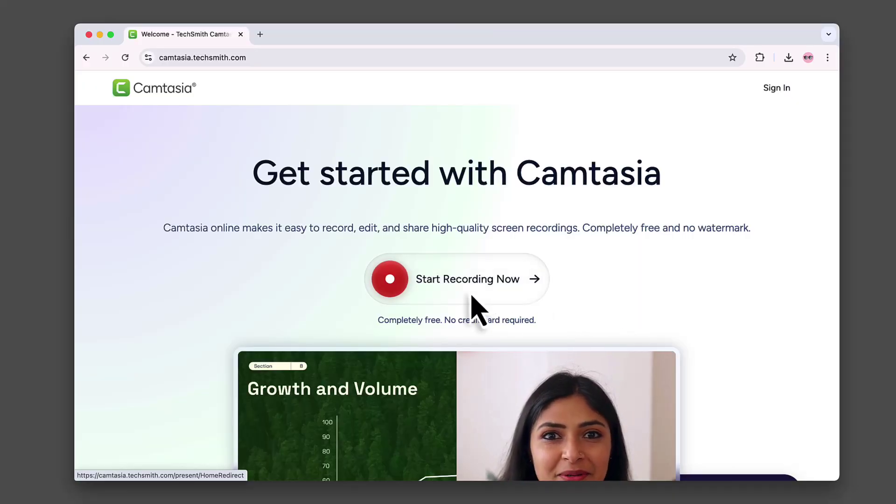
# Step: Start a new recording project and share the Book Your Stay Chrome tab after comparing Window and Entire Screen sources
pyautogui.click(472, 299)
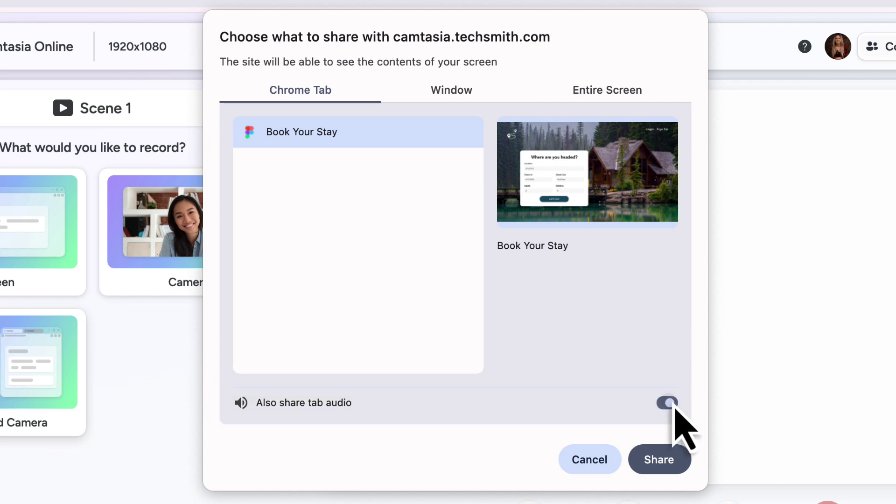
pyautogui.click(487, 99)
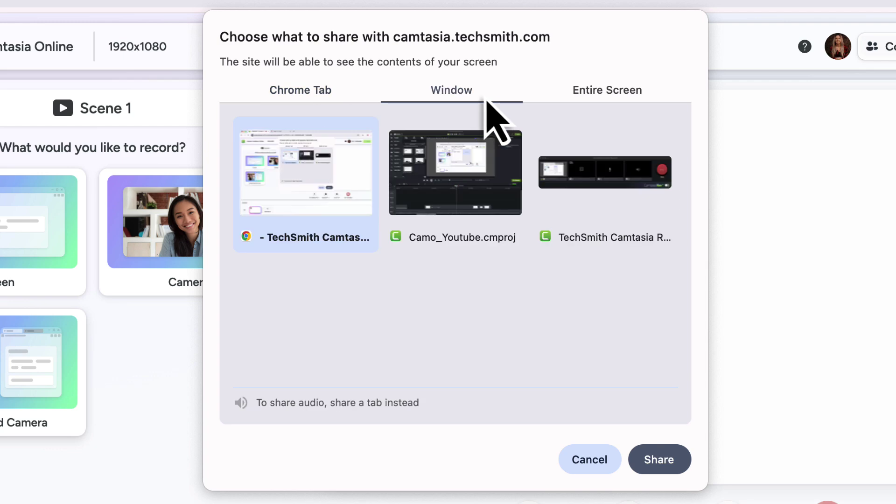
pyautogui.click(566, 101)
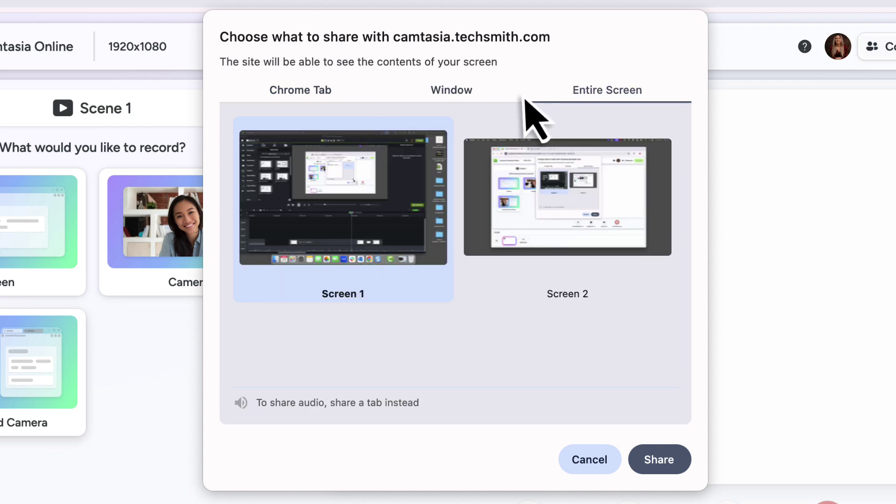
pyautogui.click(354, 95)
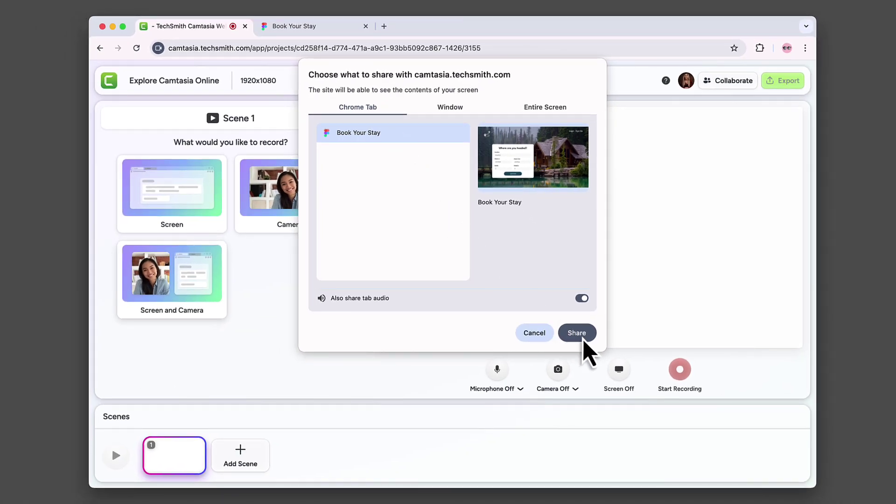
pyautogui.click(577, 333)
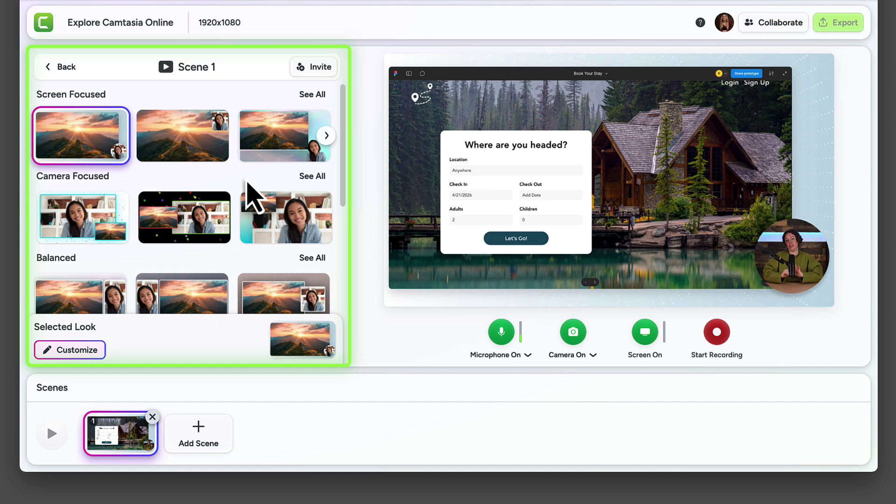
# Step: Try the Screen Focused looks and apply the one with the camera below the screen
pyautogui.click(202, 143)
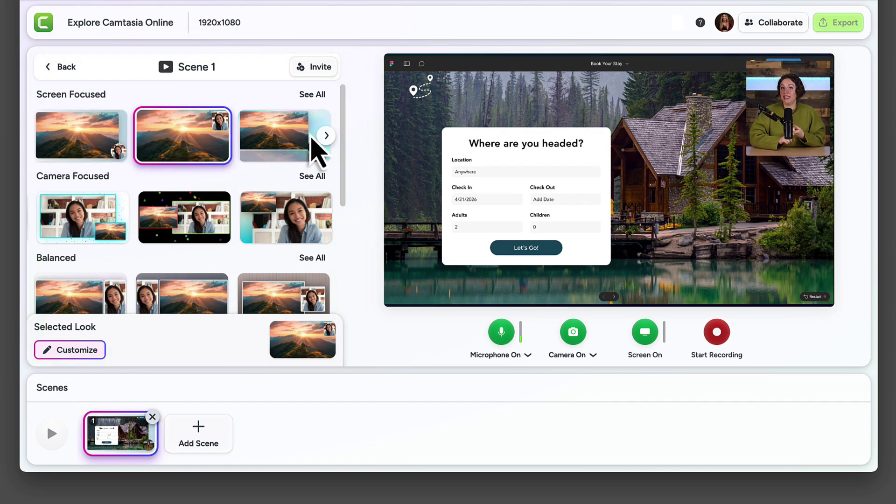
pyautogui.click(326, 135)
pyautogui.click(326, 135)
pyautogui.click(298, 138)
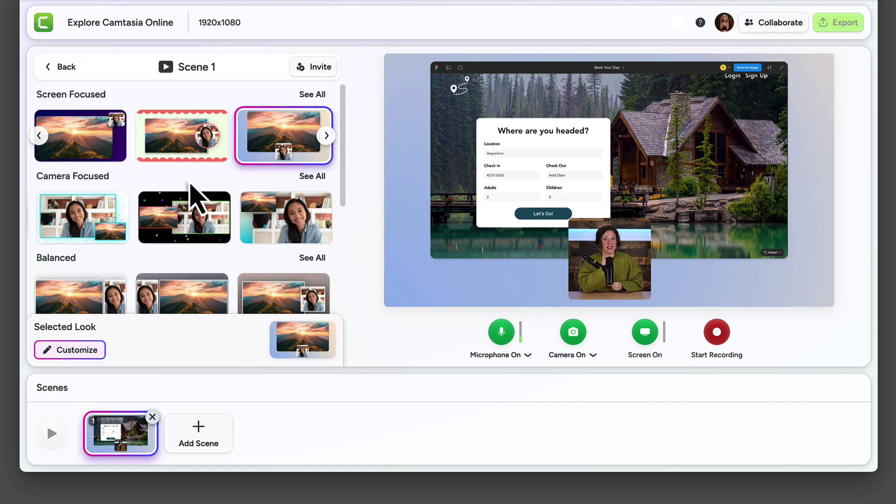
# Step: Preview the Camera Focused looks and the Balanced side-by-side looks
pyautogui.click(100, 224)
pyautogui.click(187, 226)
pyautogui.scroll(-1, 188, 227)
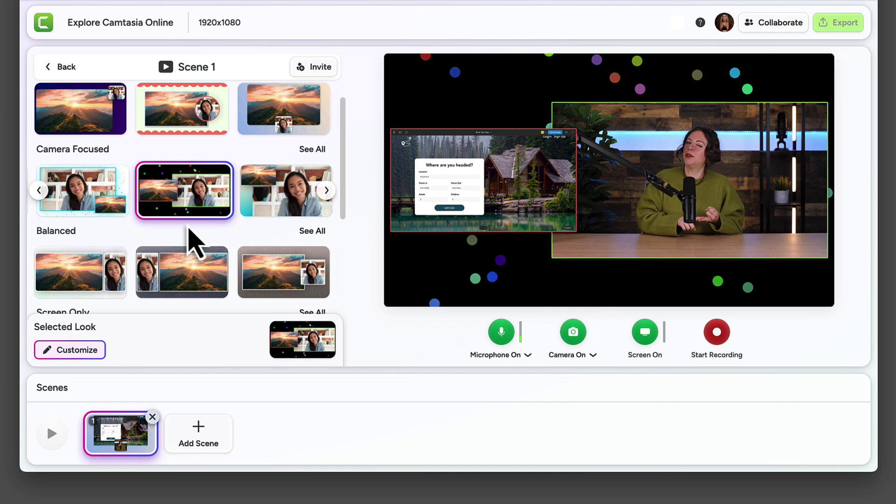
pyautogui.scroll(-1, 194, 240)
pyautogui.click(194, 242)
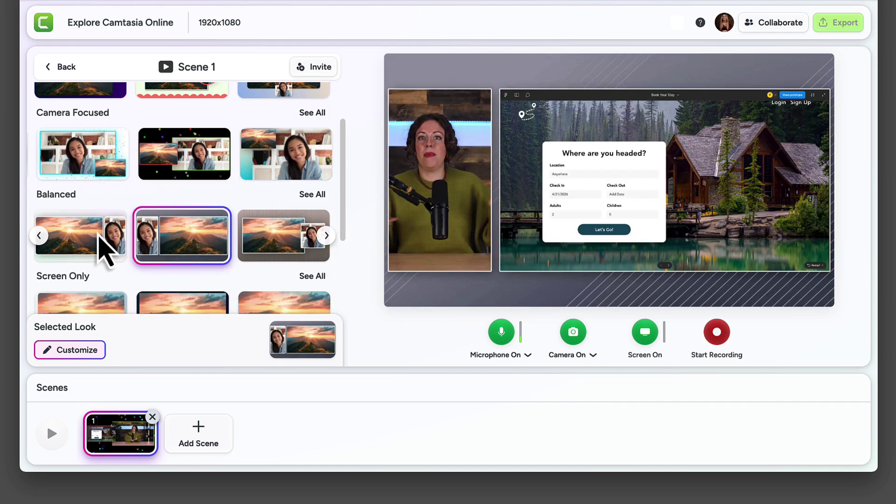
pyautogui.click(99, 237)
# Step: Preview the Screen Only look and the circular and full-frame Camera Only looks
pyautogui.scroll(-2, 99, 237)
pyautogui.click(99, 236)
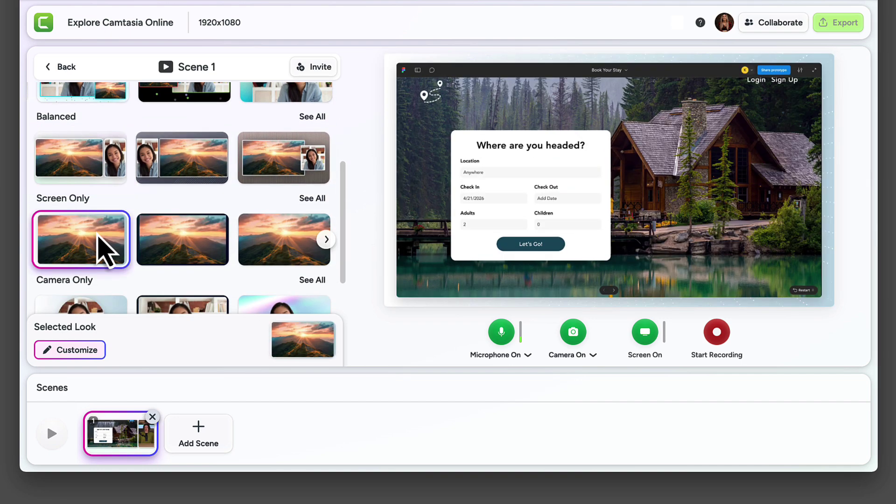
pyautogui.scroll(-1, 98, 238)
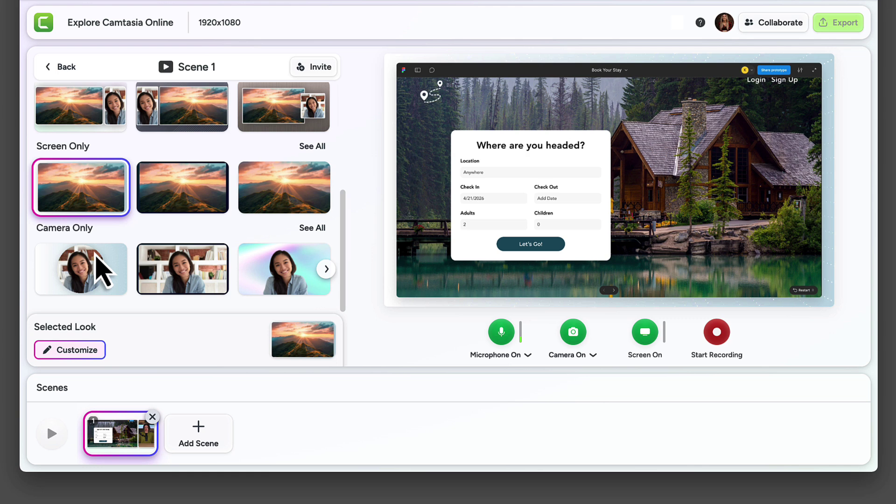
pyautogui.click(95, 259)
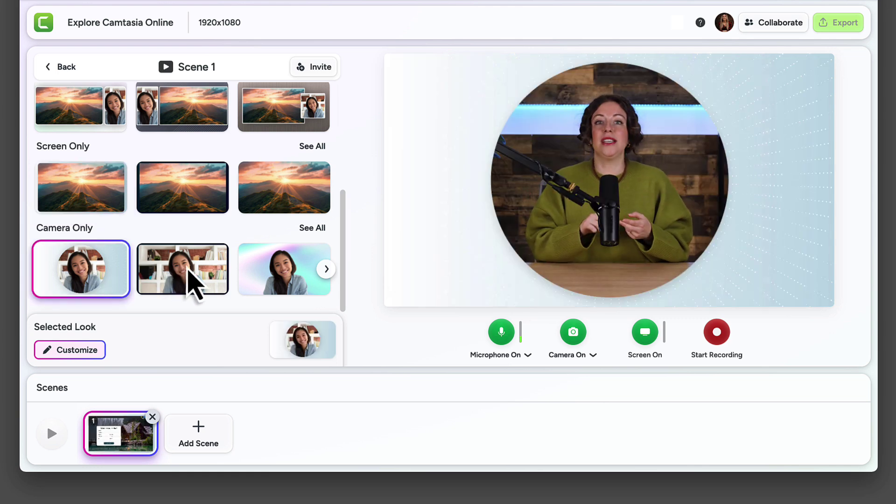
pyautogui.click(209, 283)
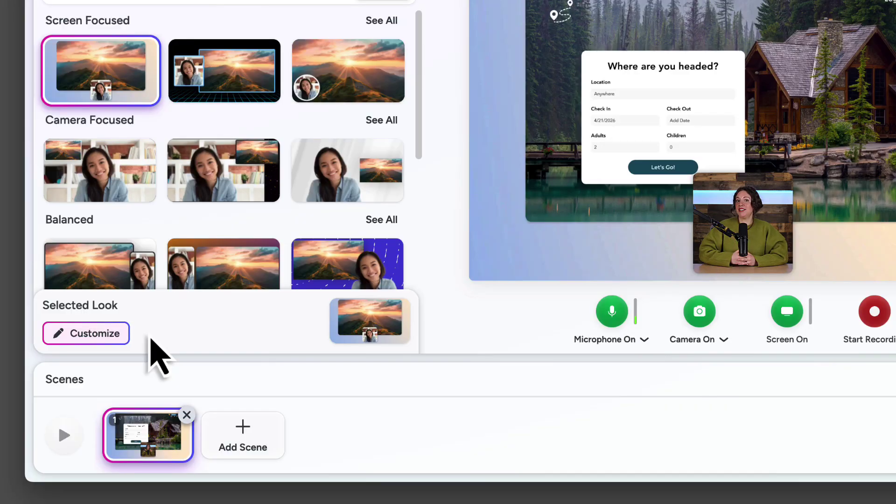
# Step: Move the camera to the right side and add a Reflection screen effect
pyautogui.click(85, 338)
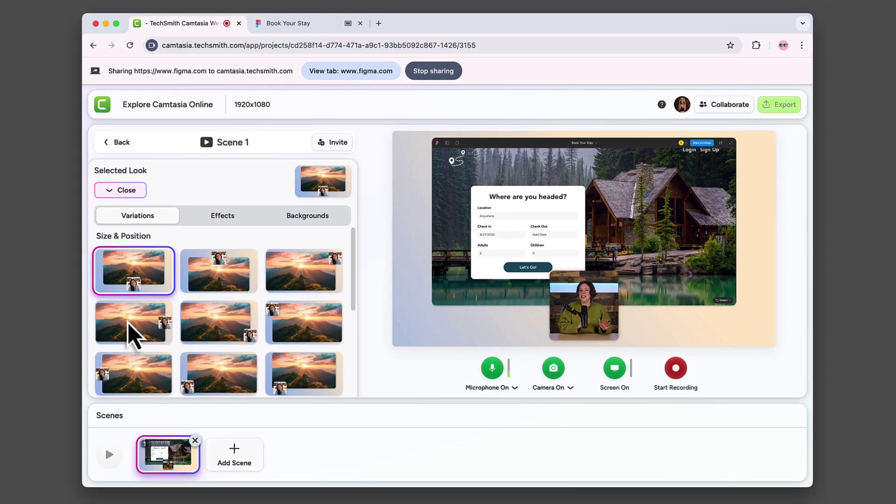
pyautogui.click(133, 333)
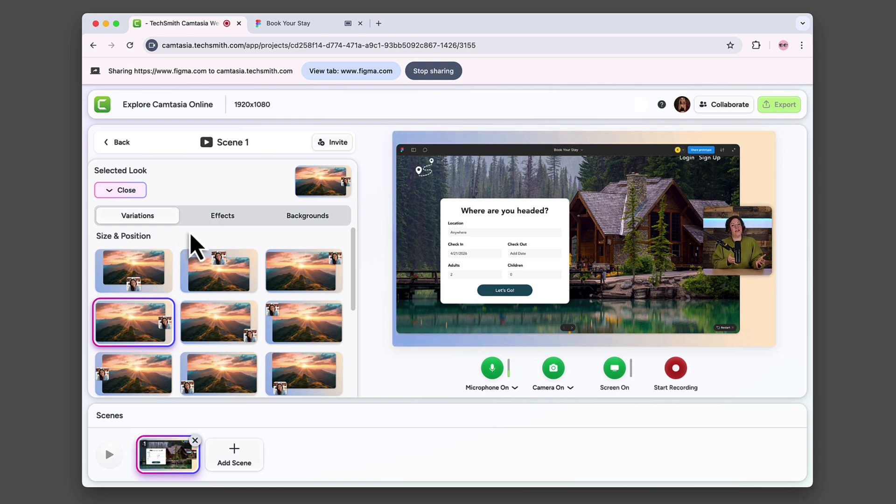
pyautogui.click(198, 220)
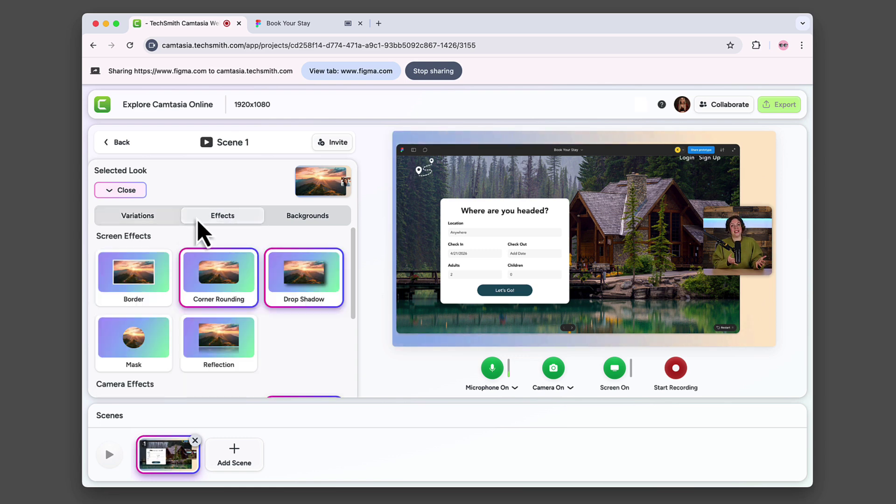
pyautogui.click(215, 340)
# Step: Try a circular Mask on the camera overlay, then turn the mask back off
pyautogui.scroll(-1, 215, 340)
pyautogui.scroll(-3, 215, 340)
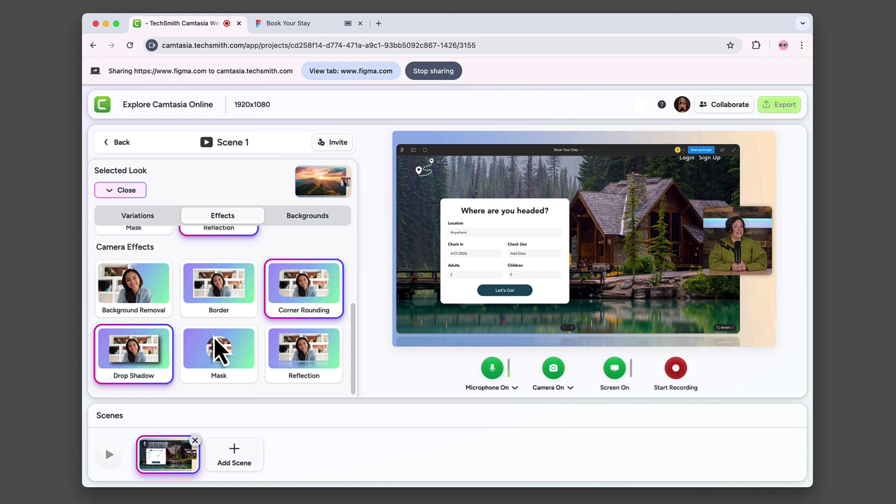
pyautogui.click(220, 351)
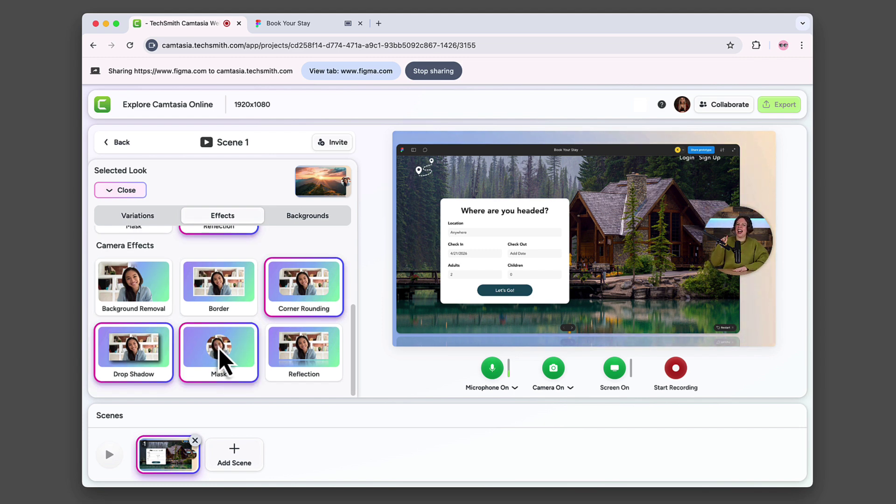
pyautogui.click(220, 351)
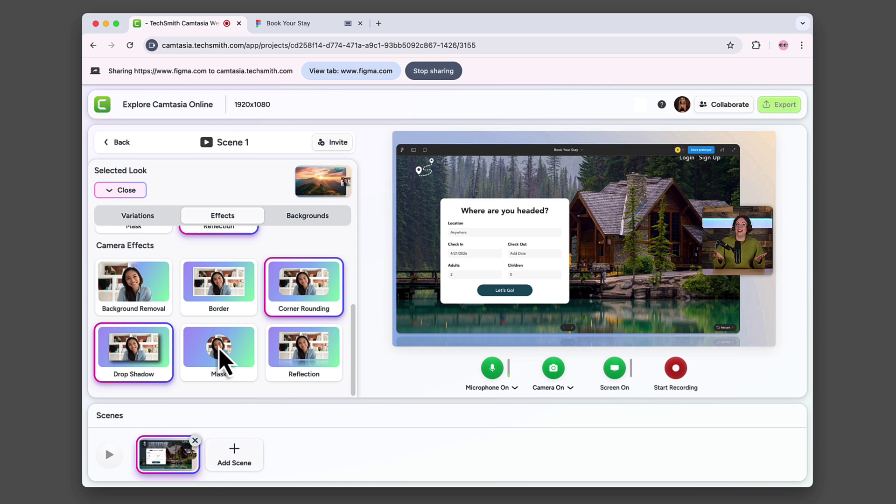
# Step: Apply the green gradient background, then record the Figma booking page tab into Scene 1
pyautogui.click(282, 223)
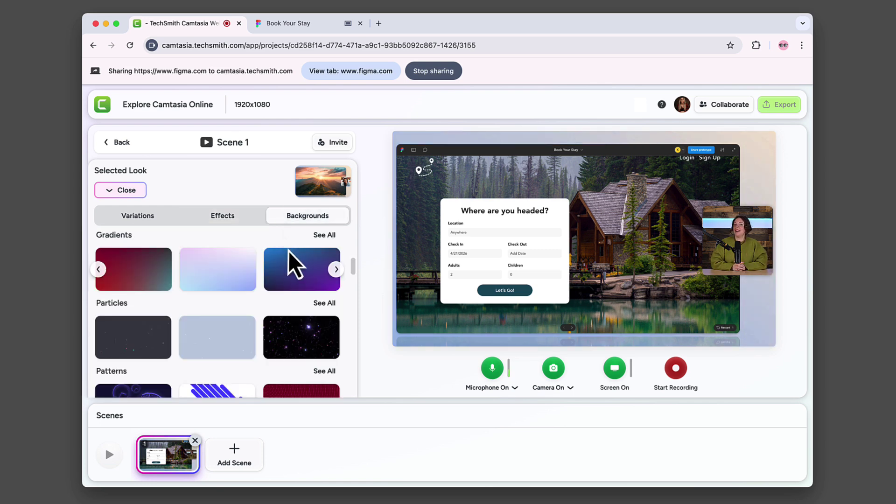
pyautogui.hscroll(5, 299, 273)
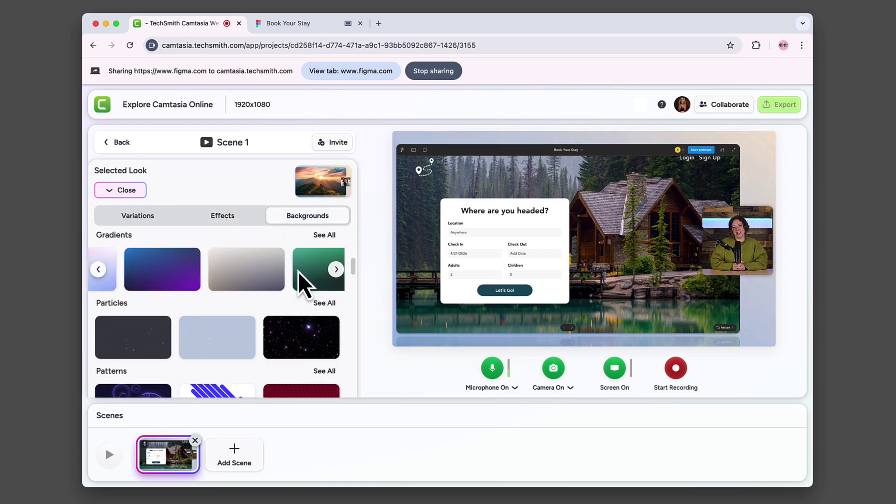
pyautogui.click(302, 282)
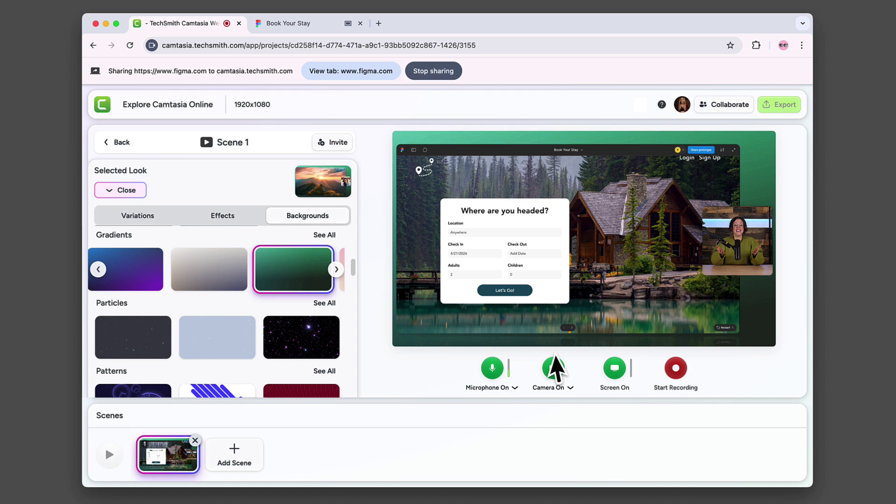
pyautogui.click(677, 375)
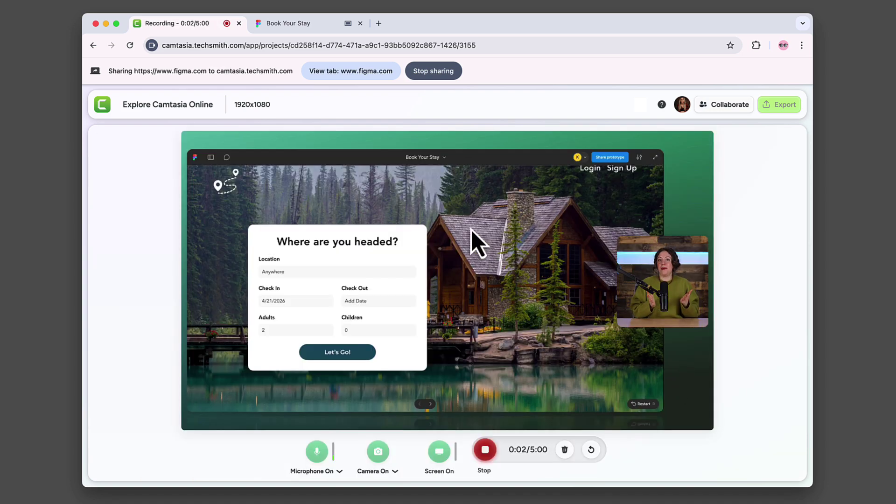
pyautogui.click(334, 78)
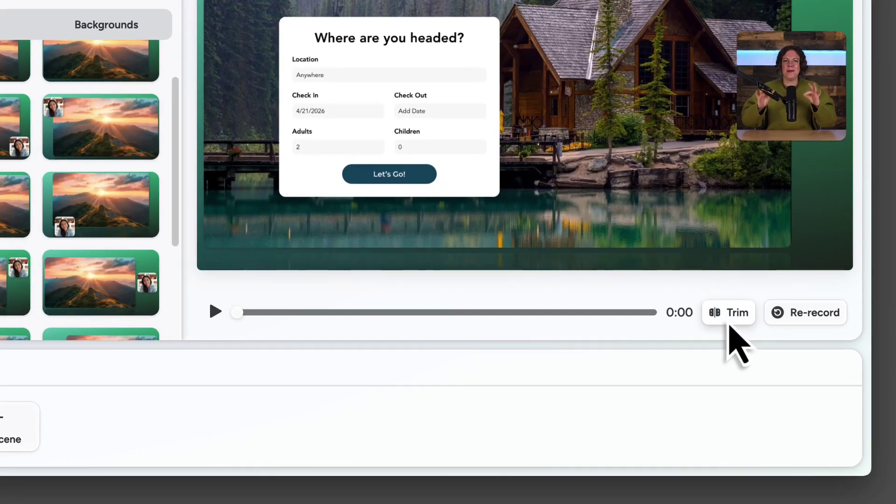
# Step: Trim the clip's start, put the camera bottom-right, and switch to the dark streaks background
pyautogui.click(729, 331)
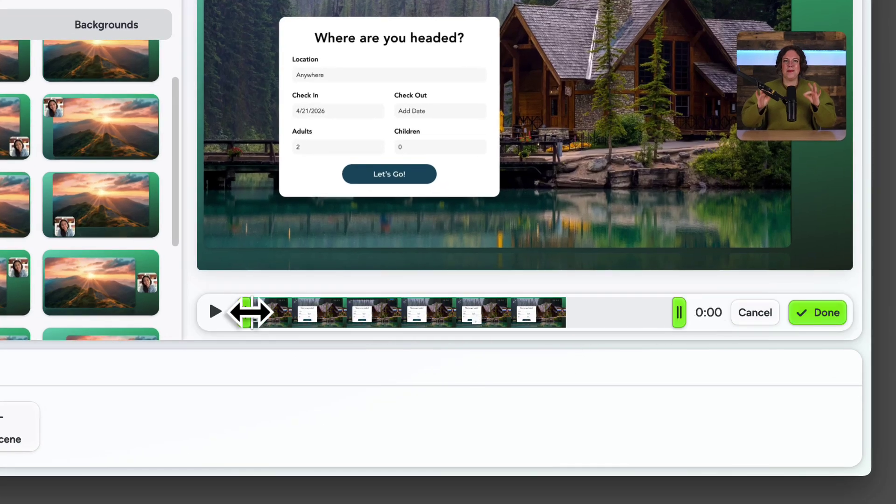
pyautogui.moveTo(247, 312); pyautogui.dragTo(256, 312)
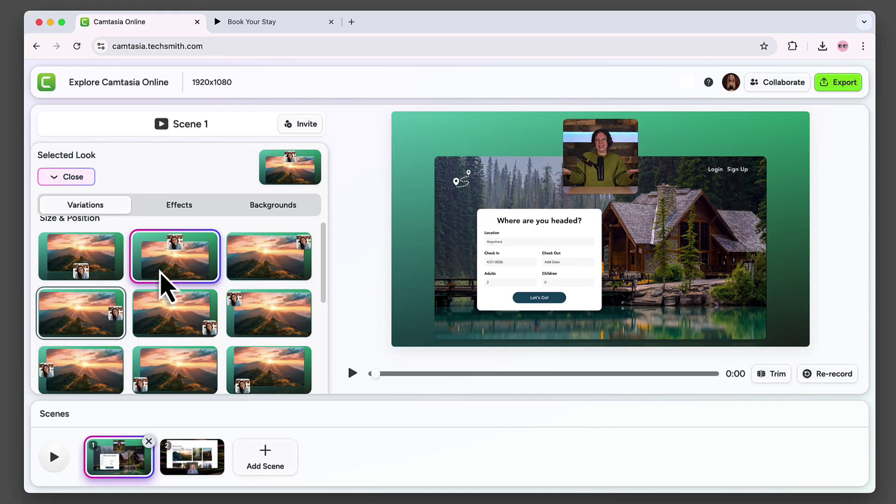
pyautogui.click(165, 322)
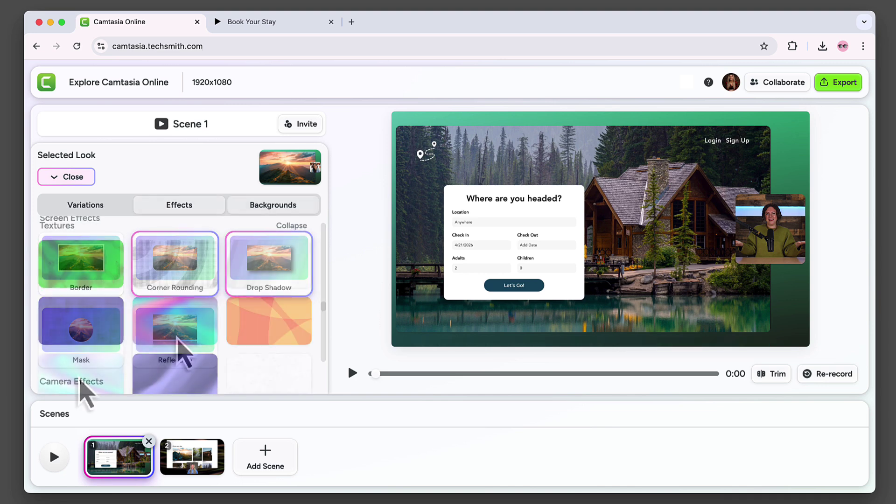
pyautogui.scroll(-5, 80, 390)
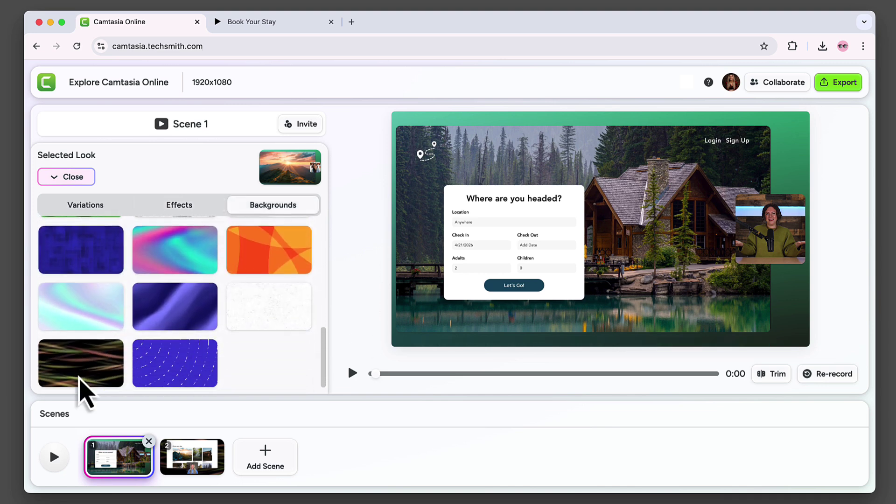
pyautogui.click(86, 392)
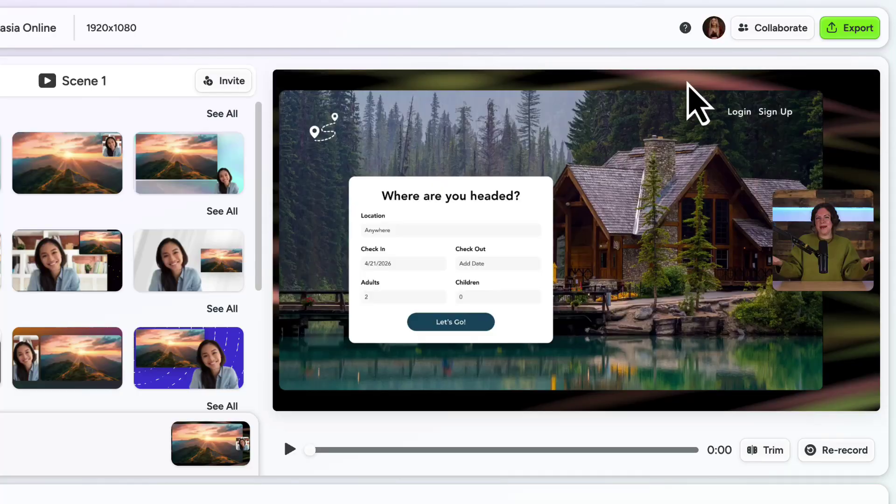
pyautogui.click(768, 33)
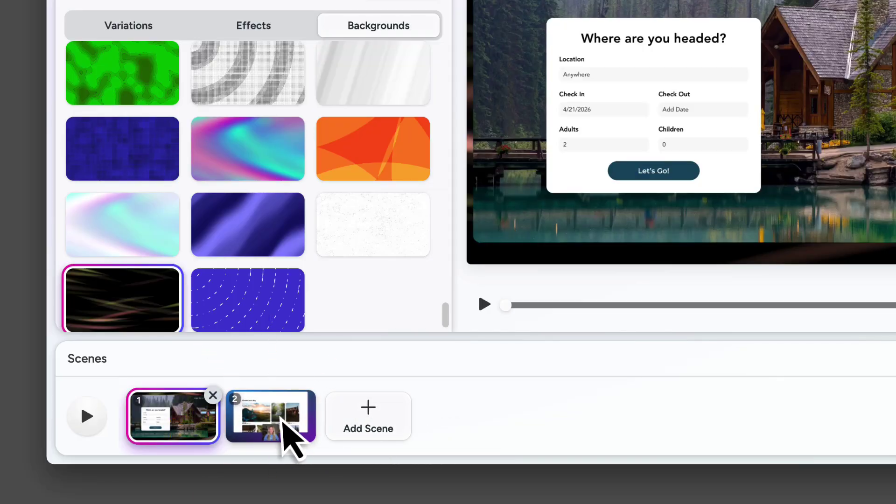
pyautogui.click(281, 418)
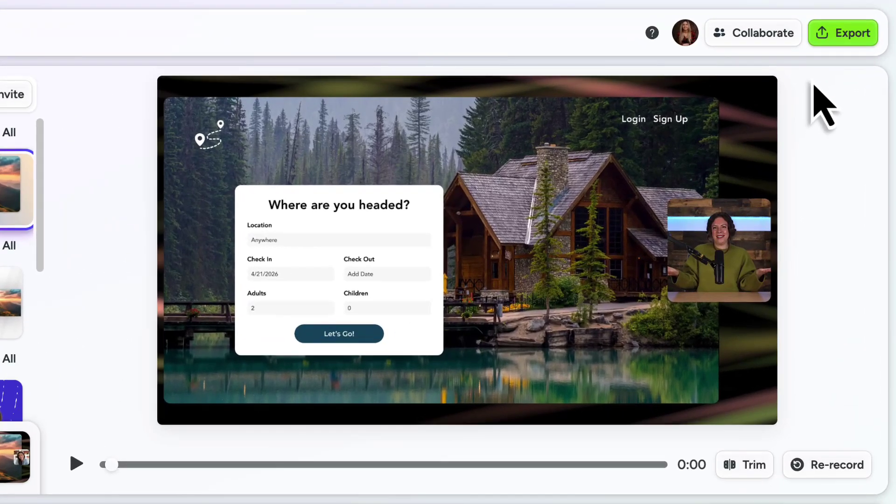
# Step: Export the project with Export to Screencast and let the upload run
pyautogui.click(840, 39)
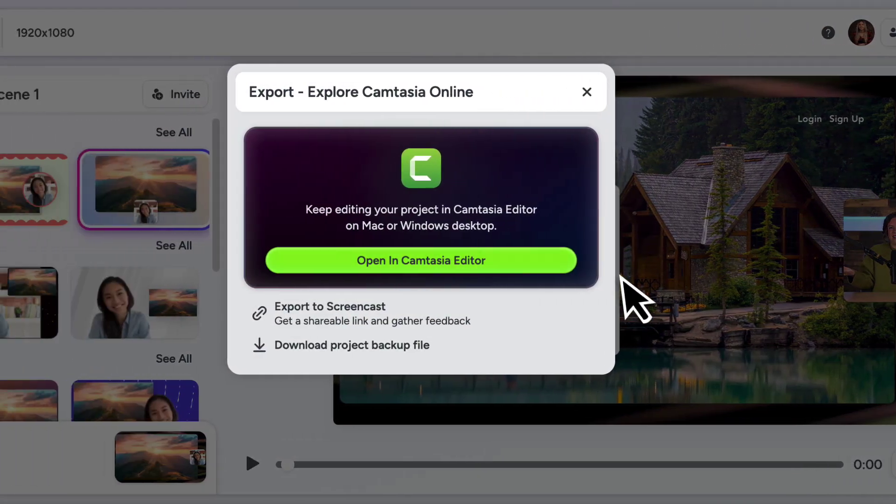
pyautogui.click(540, 311)
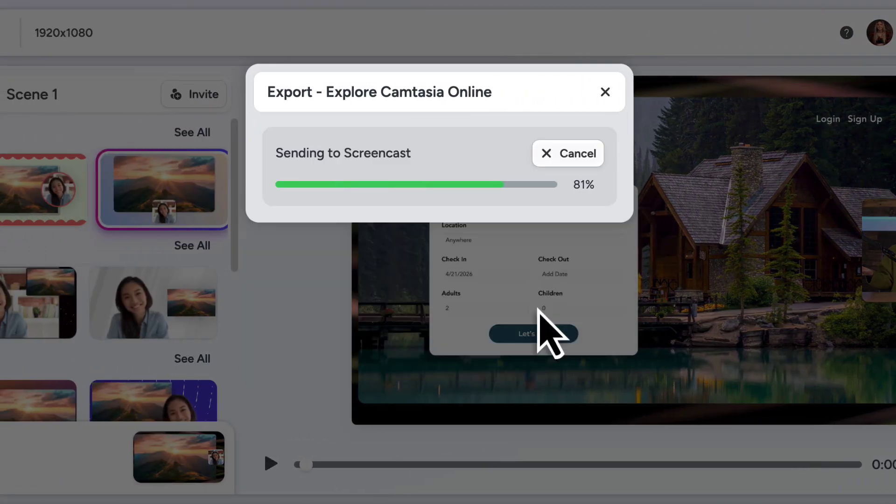